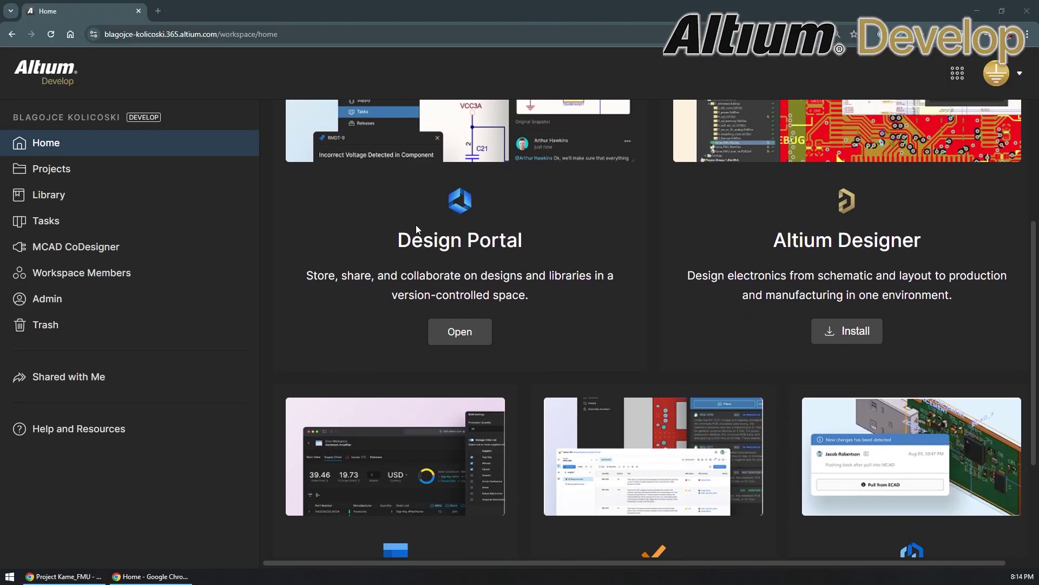
- Open the Kame_FMU project from the workspace Projects list and orbit its 3D board
{"action": "scroll", "coordinate": [326, 210], "scroll_direction": "up", "scroll_amount": 7}
{"action": "left_click", "coordinate": [37, 169]}
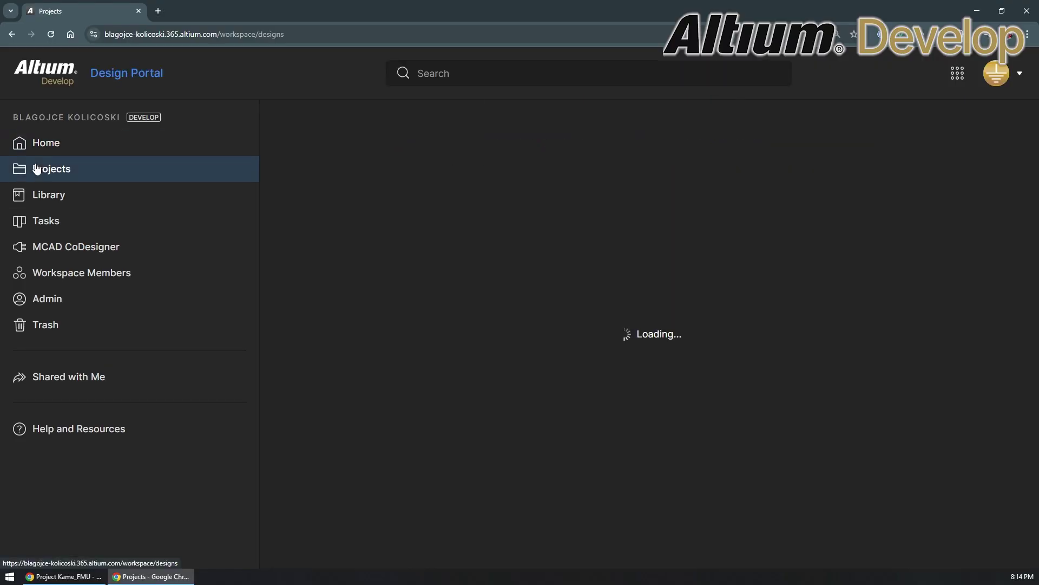
{"action": "scroll", "coordinate": [504, 249], "scroll_direction": "down", "scroll_amount": 10}
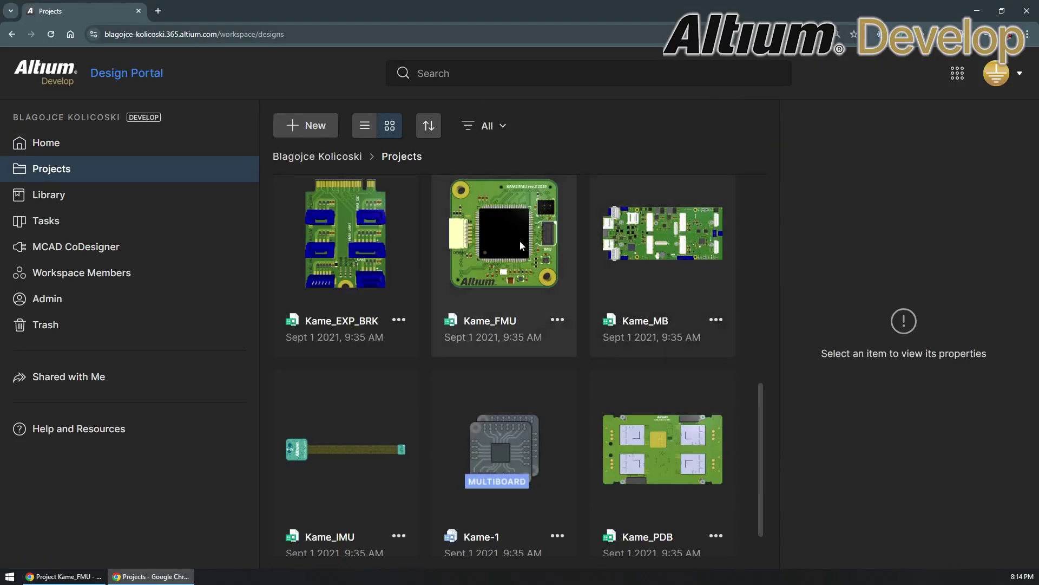
{"action": "left_click", "coordinate": [520, 241]}
{"action": "left_click", "coordinate": [670, 114]}
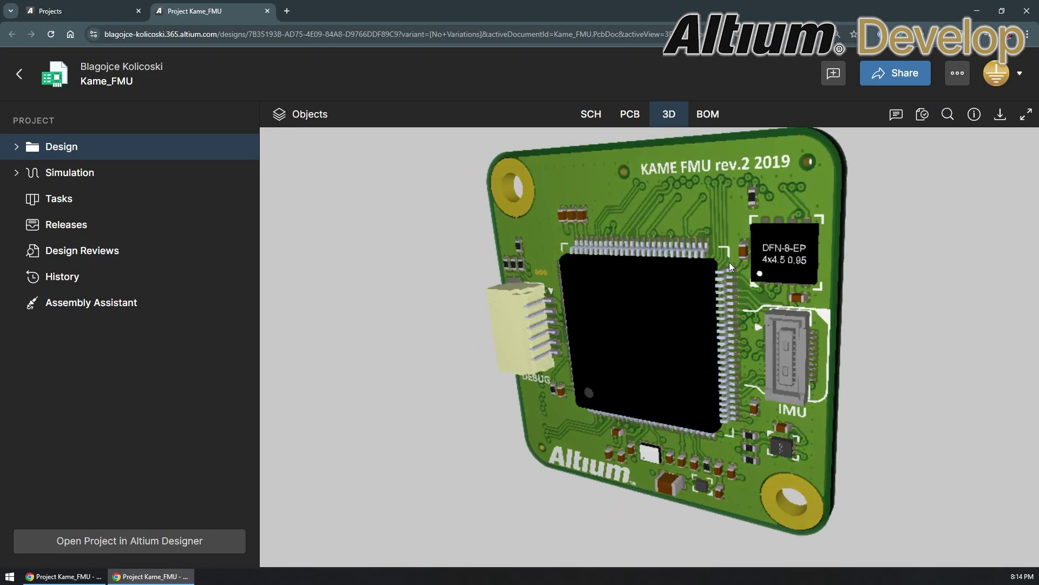
{"action": "left_click_drag", "start_coordinate": [729, 262], "coordinate": [768, 280]}
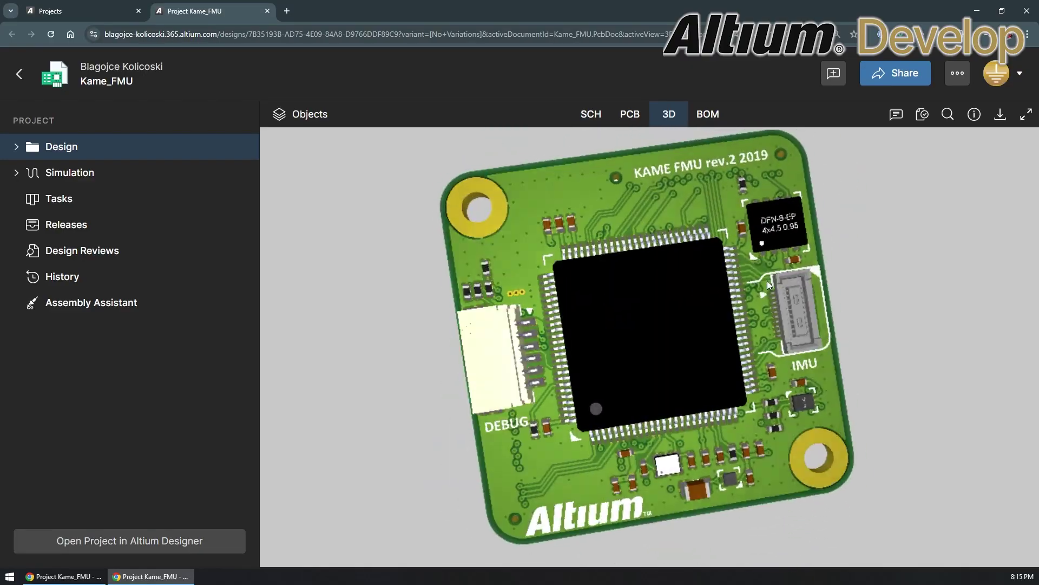
- Review the Kame_FMU bill of materials, including the CN3 connector line, then orbit the NodeMCUBreakout 3D board
{"action": "left_click", "coordinate": [710, 115]}
{"action": "scroll", "coordinate": [443, 252], "scroll_direction": "down", "scroll_amount": 2}
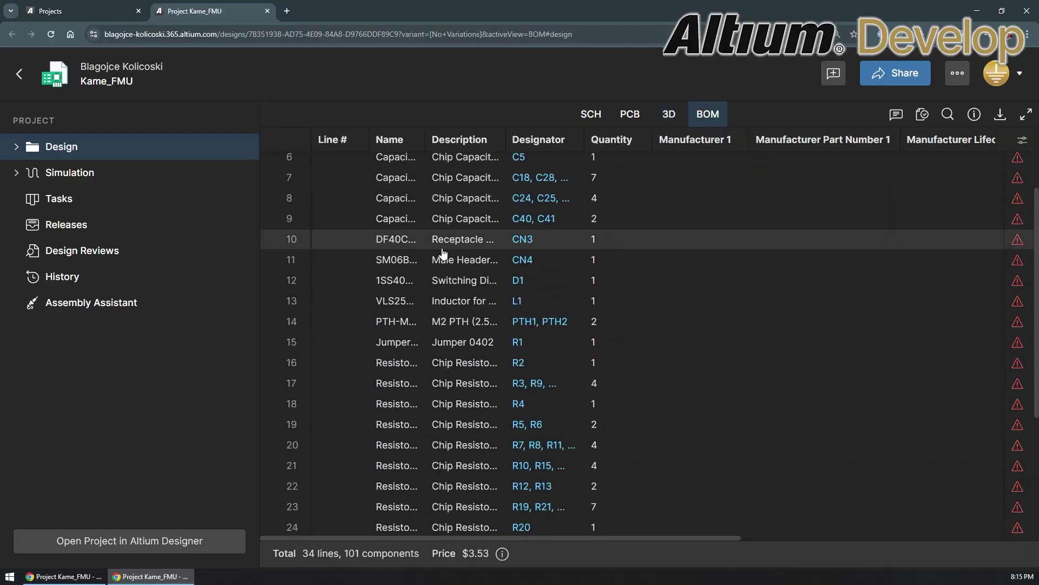
{"action": "left_click", "coordinate": [443, 252]}
{"action": "scroll", "coordinate": [910, 262], "scroll_direction": "down", "scroll_amount": 3}
{"action": "scroll", "coordinate": [910, 262], "scroll_direction": "up", "scroll_amount": 1}
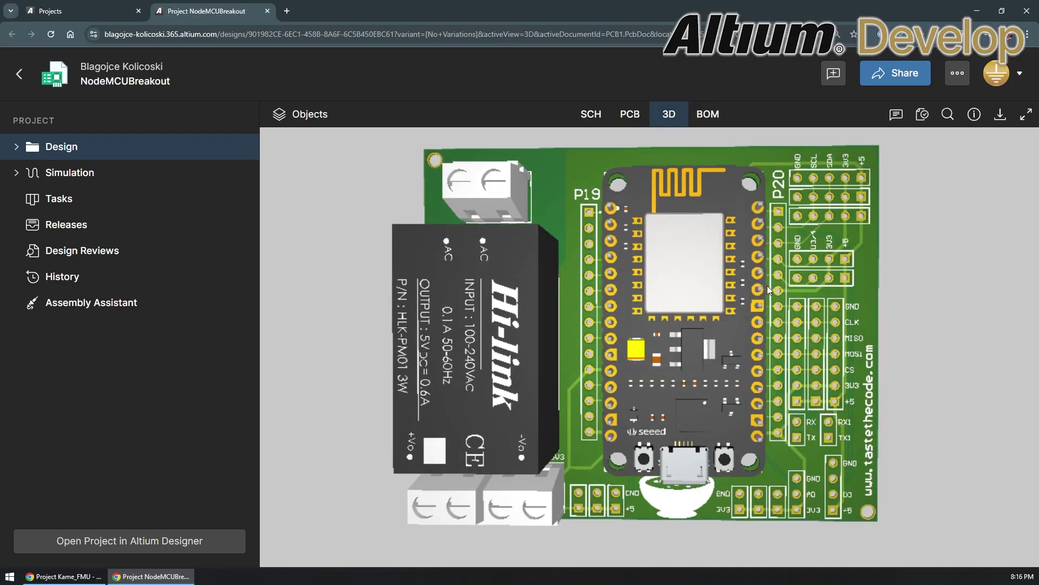
{"action": "left_click_drag", "start_coordinate": [768, 285], "coordinate": [751, 246]}
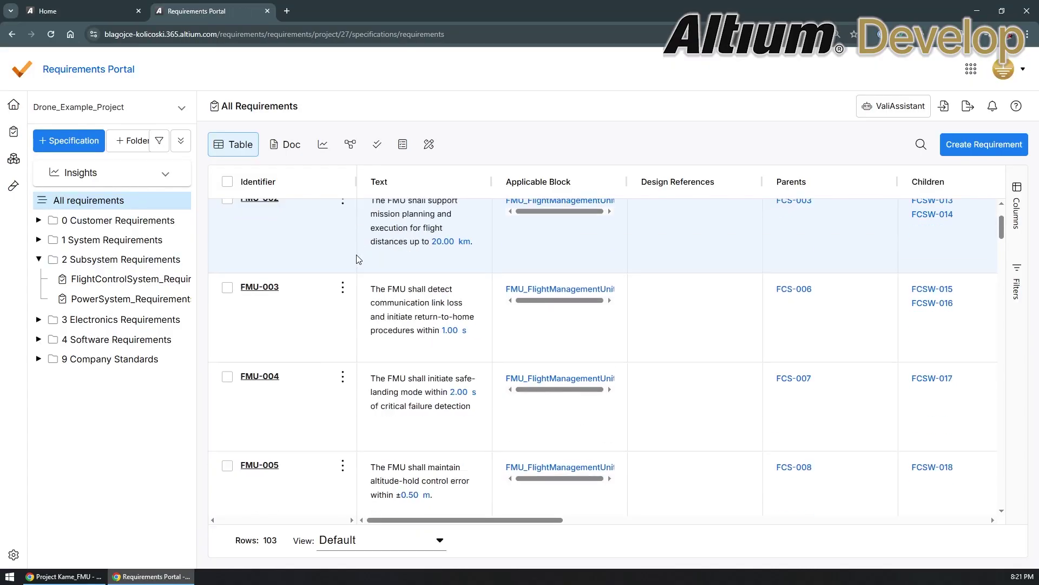
{"action": "scroll", "coordinate": [346, 256], "scroll_direction": "down", "scroll_amount": 5}
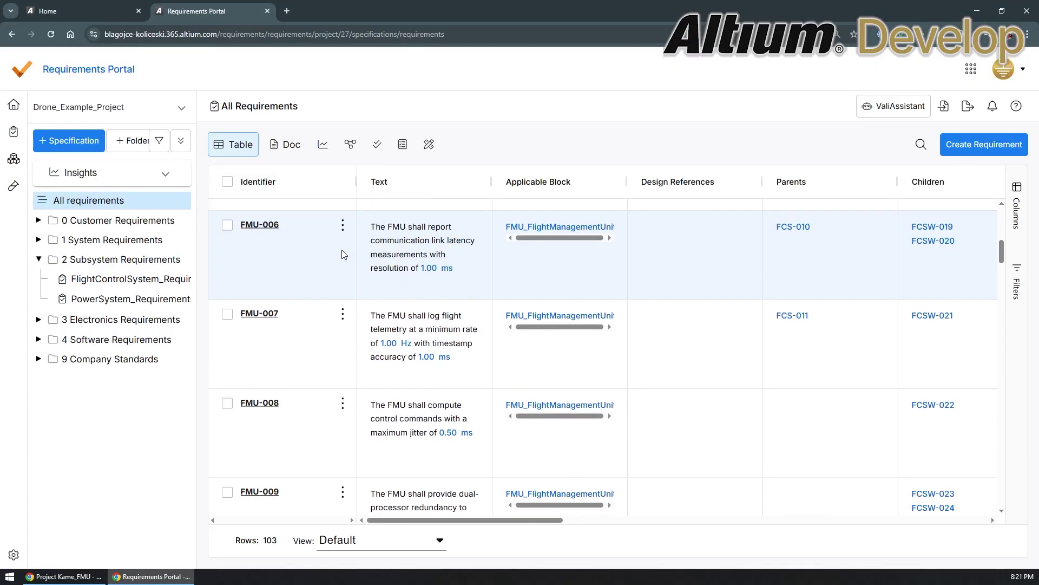
- View the actions for requirement FMU-006, then expand the 4 Software Requirements folder
{"action": "left_click", "coordinate": [342, 225]}
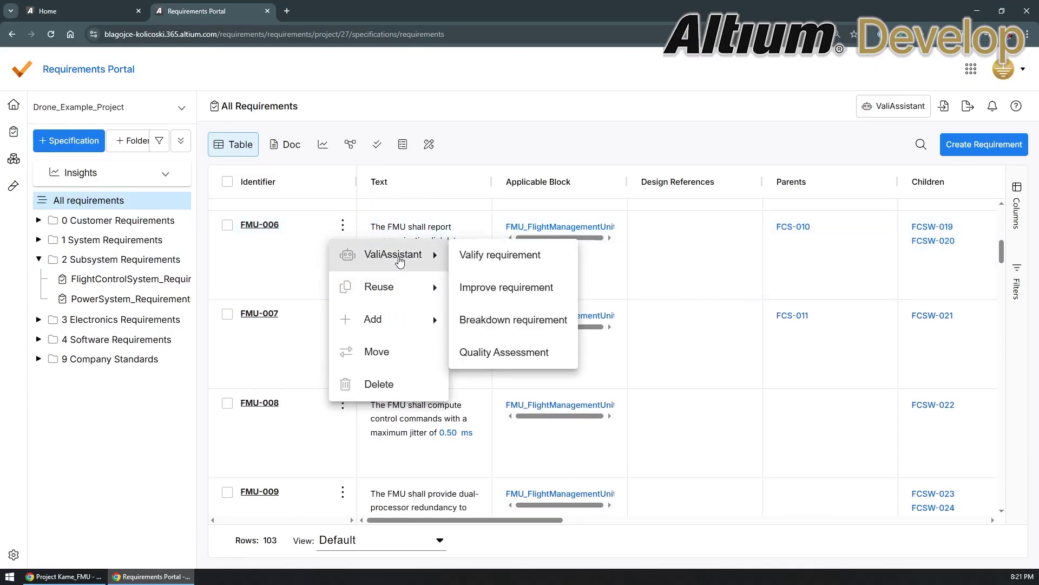
{"action": "left_click", "coordinate": [277, 258]}
{"action": "left_click", "coordinate": [38, 339]}
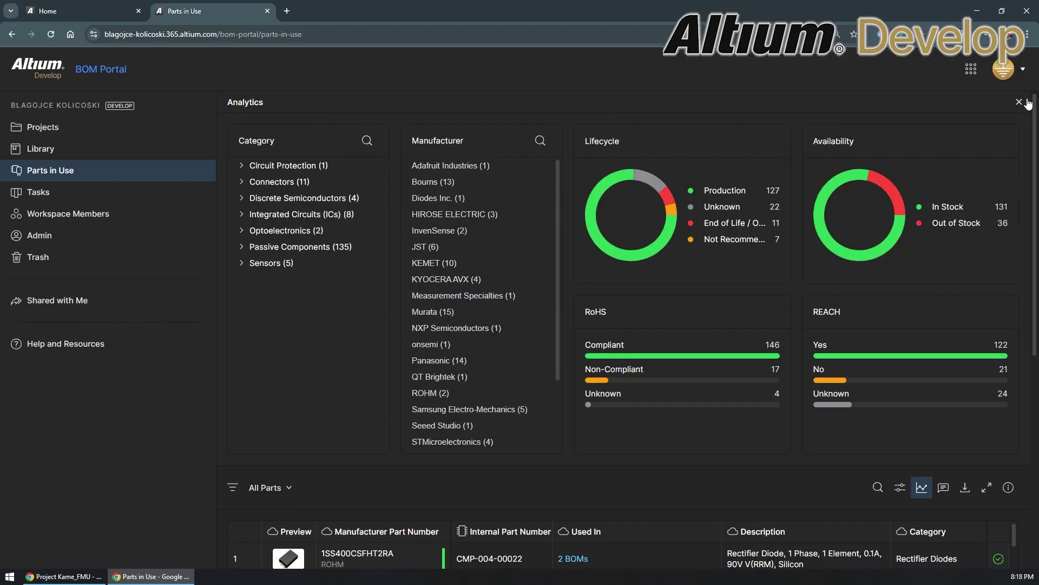
- Filter Parts in Use to KEMET and open the Kame_FMU BOM that uses the capacitor
{"action": "left_click", "coordinate": [426, 263]}
{"action": "scroll", "coordinate": [426, 269], "scroll_direction": "down", "scroll_amount": 8}
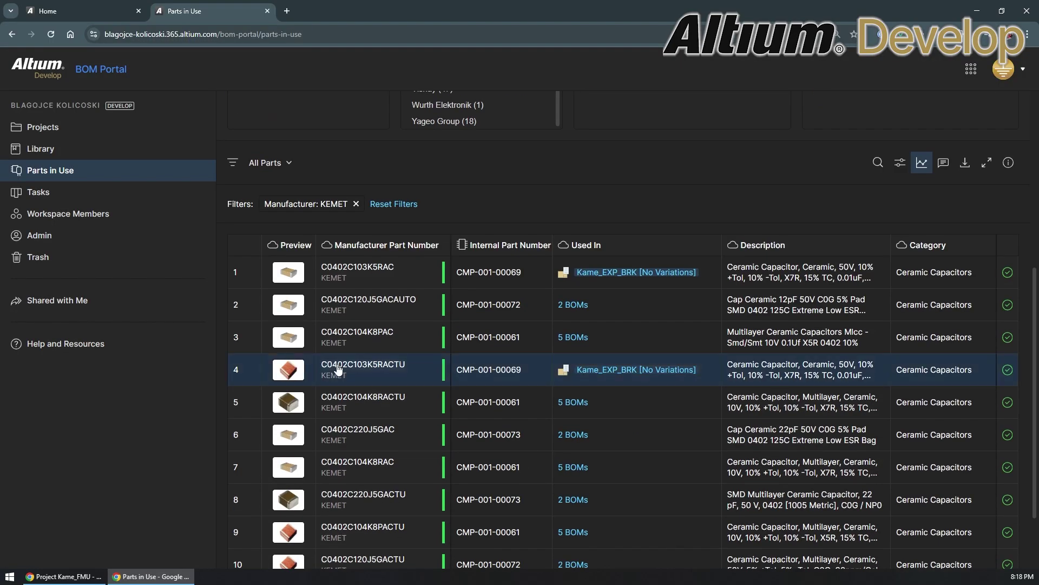
{"action": "left_click", "coordinate": [572, 304]}
{"action": "left_click", "coordinate": [618, 337]}
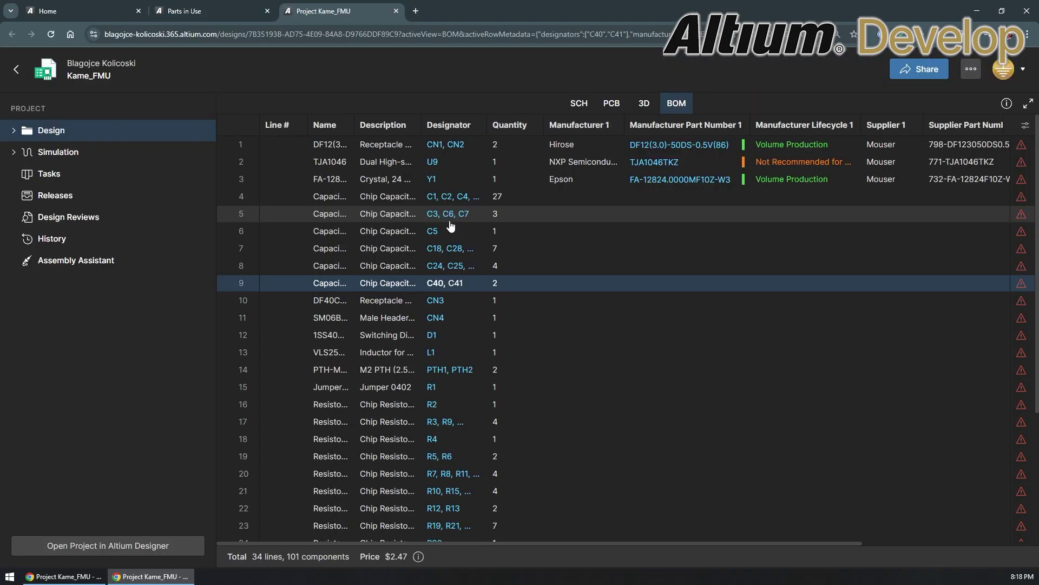
- Trace capacitor C40 onto the Kame_FMU PCB layout and inspect pad D1-1
{"action": "left_click", "coordinate": [397, 284]}
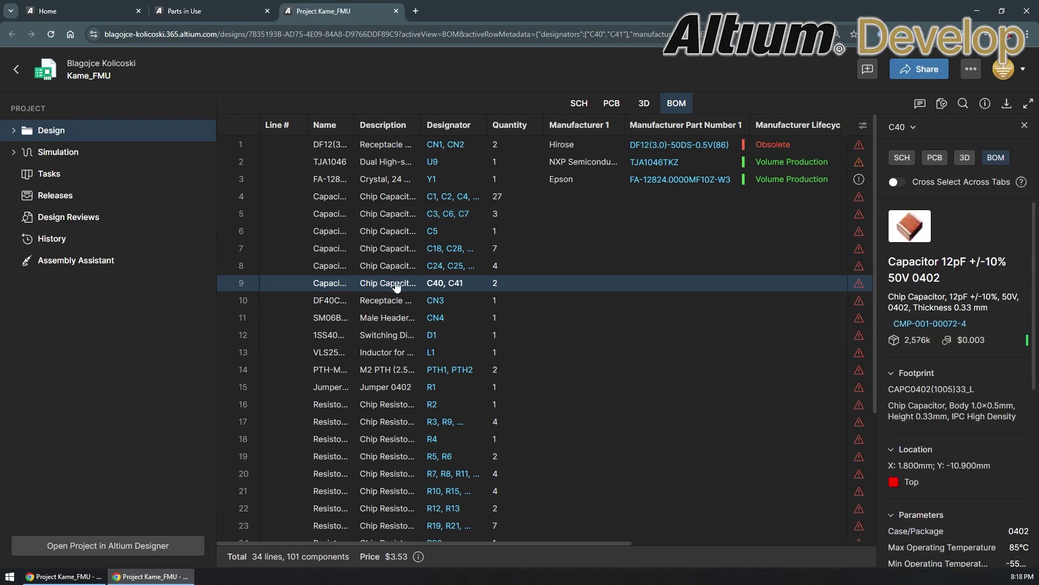
{"action": "left_click", "coordinate": [936, 159]}
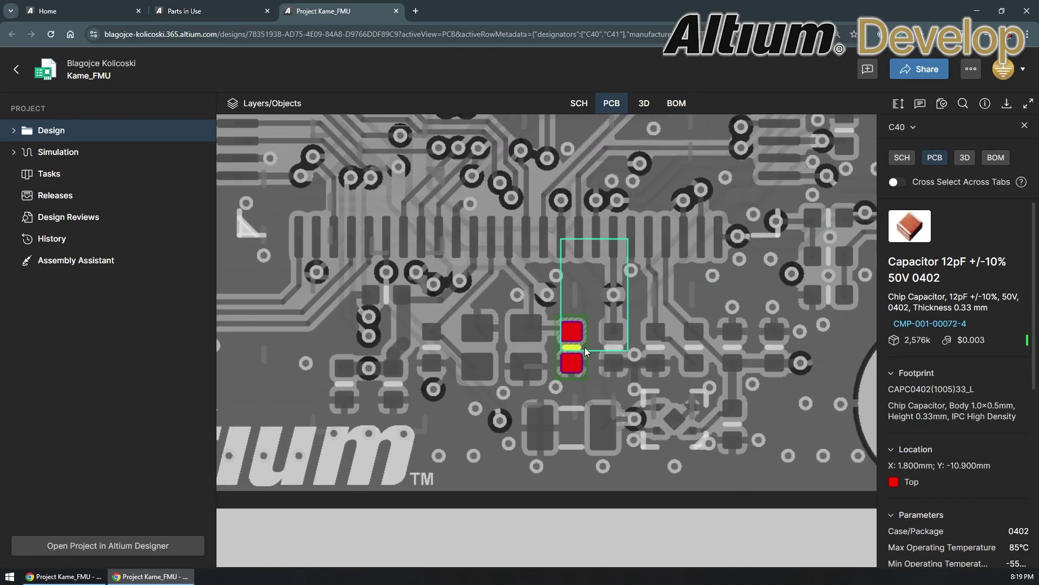
{"action": "left_click", "coordinate": [530, 350]}
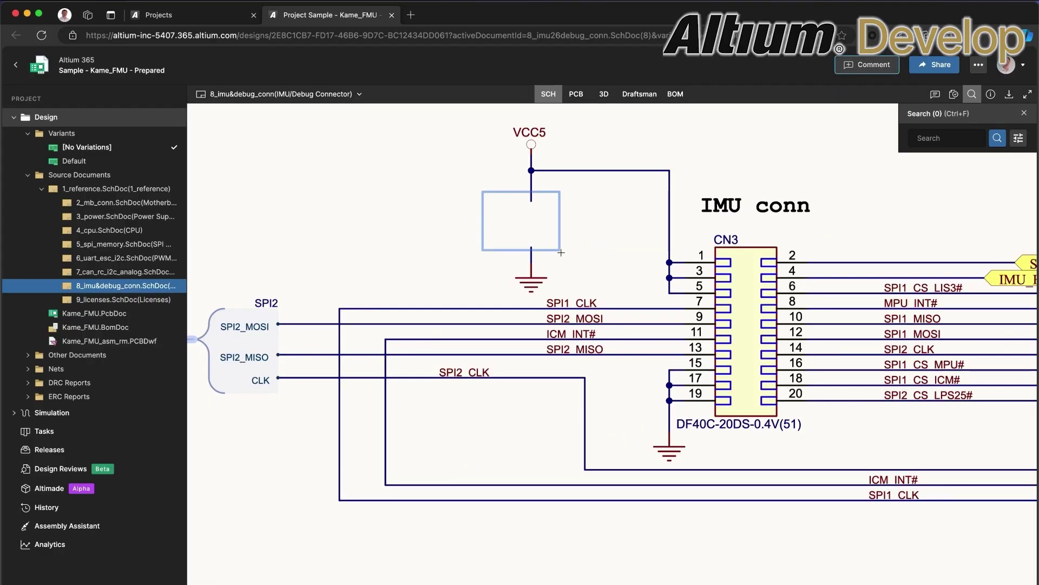
{"action": "left_click_drag", "start_coordinate": [574, 195], "coordinate": [581, 191]}
{"action": "left_click", "coordinate": [755, 160]}
{"action": "type", "text": "@Electrical Engineers add a 100nF cap"}
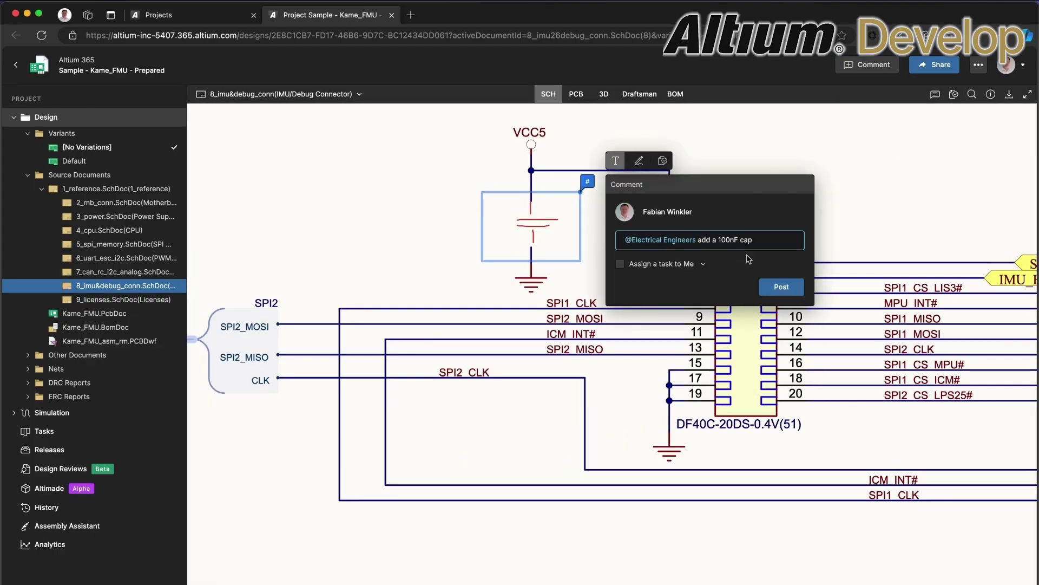
{"action": "left_click", "coordinate": [781, 287]}
{"action": "left_click", "coordinate": [595, 302]}
{"action": "left_click", "coordinate": [942, 240]}
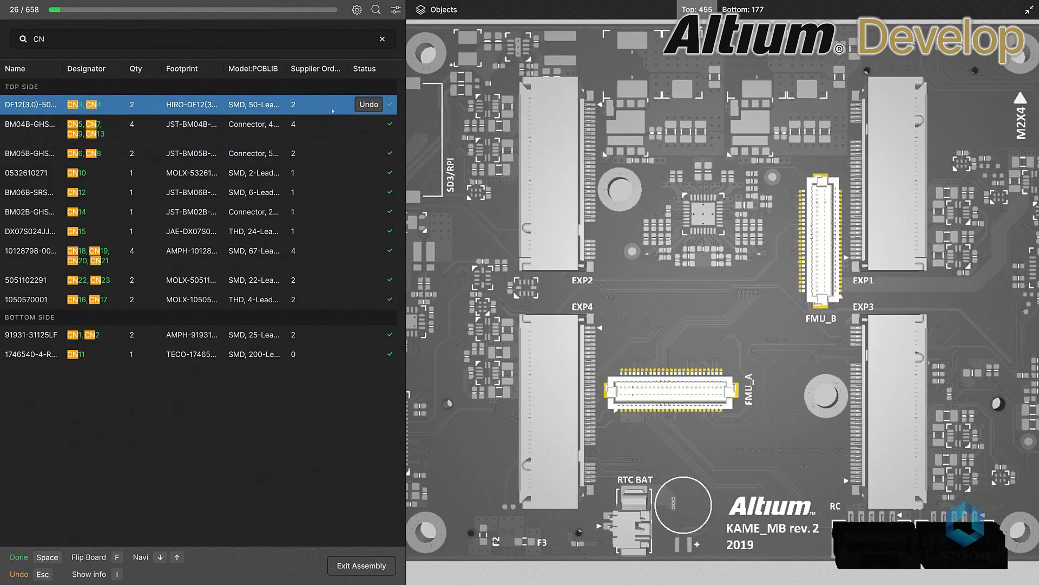
- Step the Assembly Assistant through connectors to part 10128798, then make layers L3 and L5 active
{"action": "key", "text": "Down"}
{"action": "key", "text": "Down"}
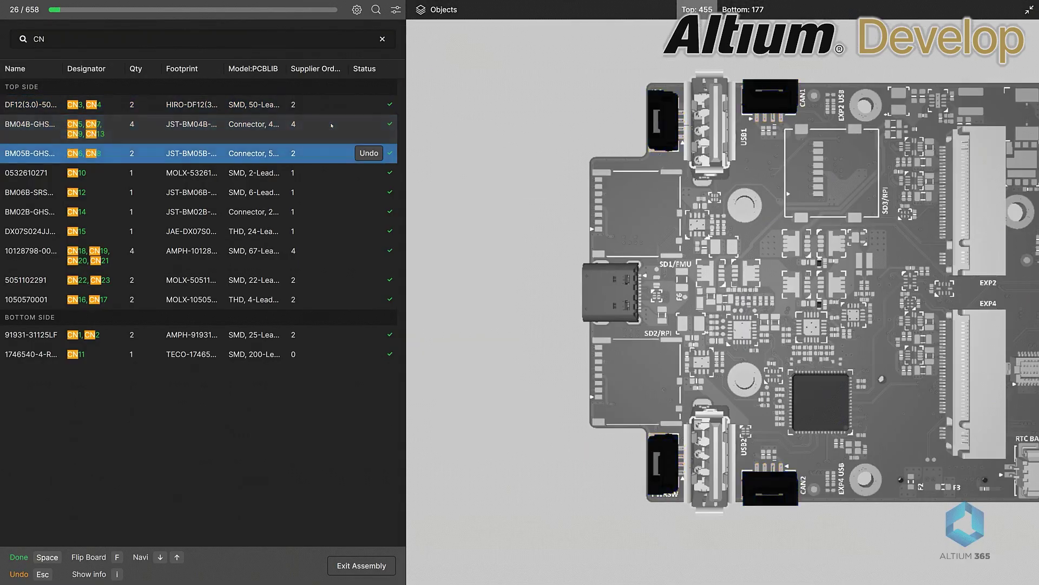
{"action": "key", "text": "Down"}
{"action": "key", "text": "Down"}
{"action": "key", "text": "Down"}
{"action": "key", "text": "Down"}
{"action": "key", "text": "Down"}
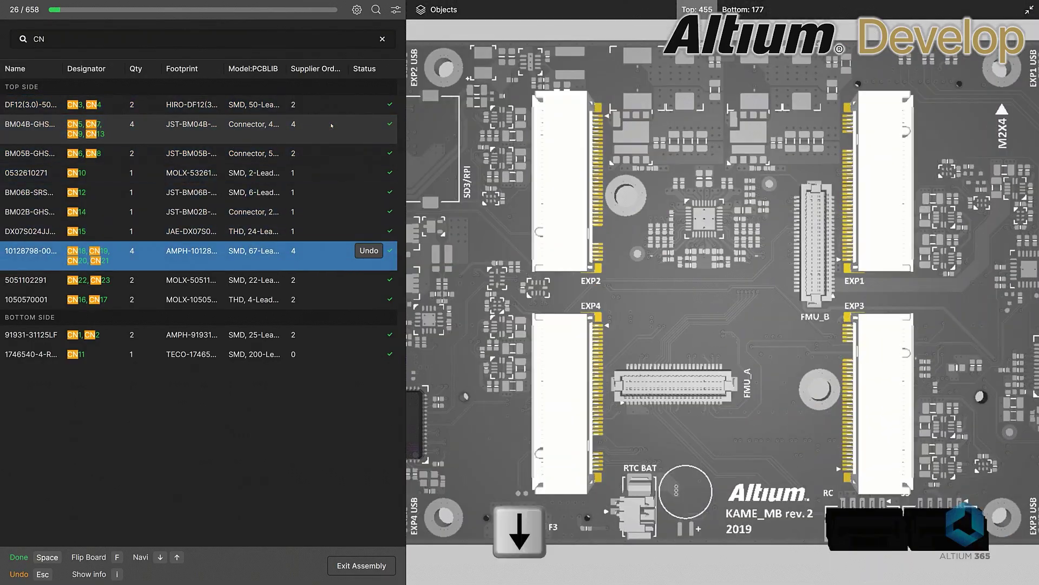
{"action": "key", "text": "Down"}
{"action": "key", "text": "Down"}
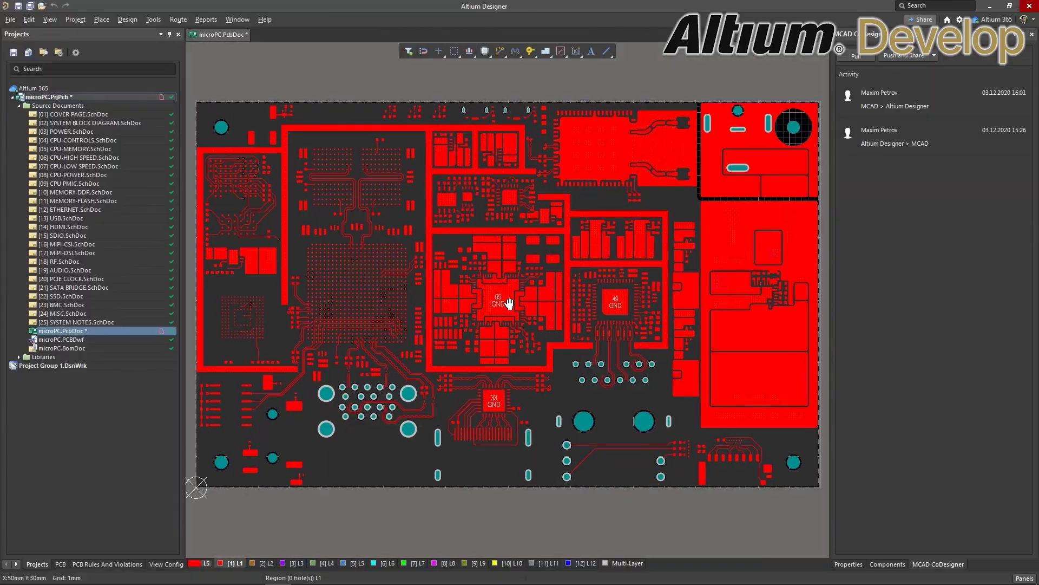
{"action": "left_click", "coordinate": [299, 563]}
{"action": "left_click", "coordinate": [357, 563]}
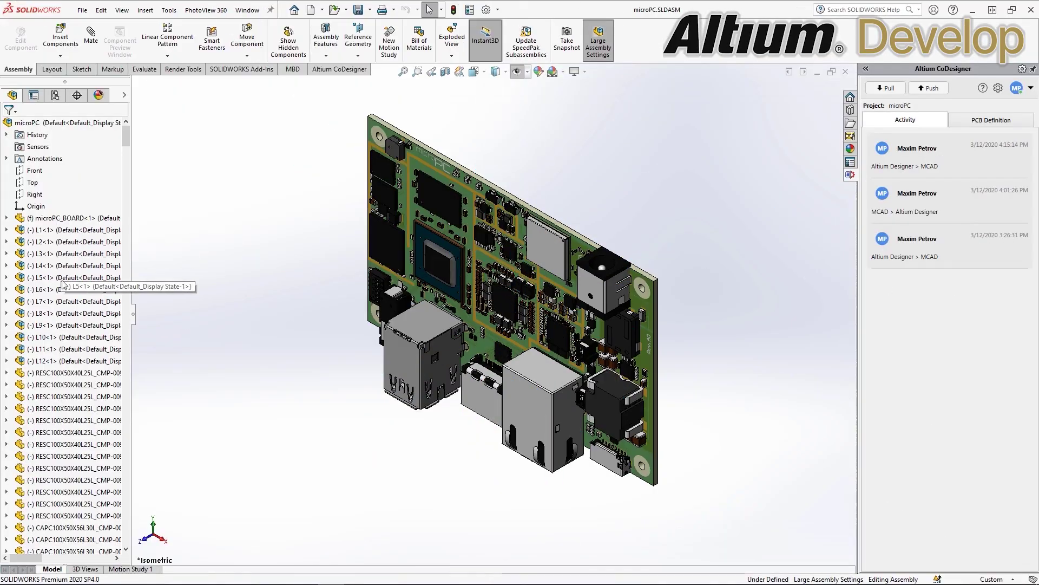
- Isolate the L6<1> copper layer part from the FeatureManager tree
{"action": "right_click", "coordinate": [61, 293]}
{"action": "left_click", "coordinate": [89, 157]}
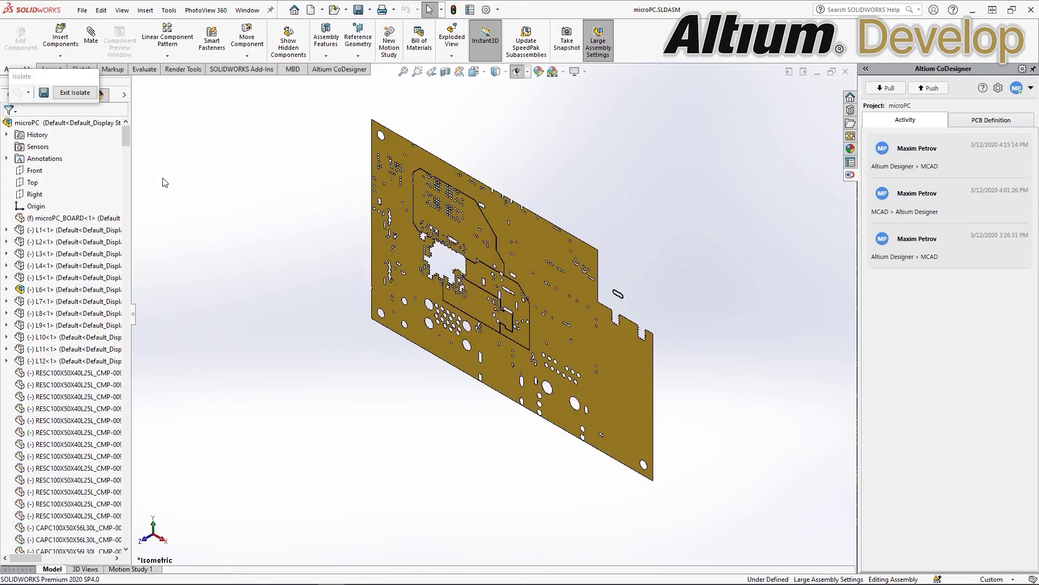